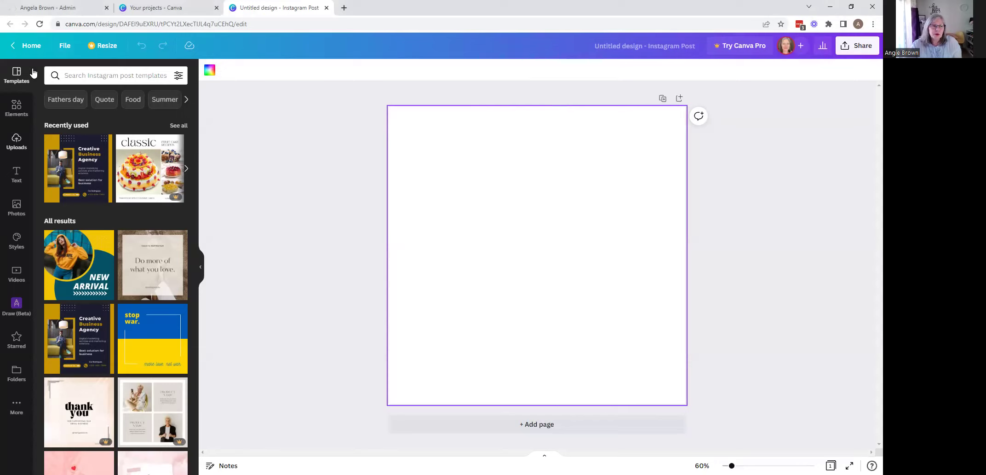
Show the margins as well as the rulers and guides on the Instagram post page.
{"action": "left_click", "coordinate": [65, 46]}
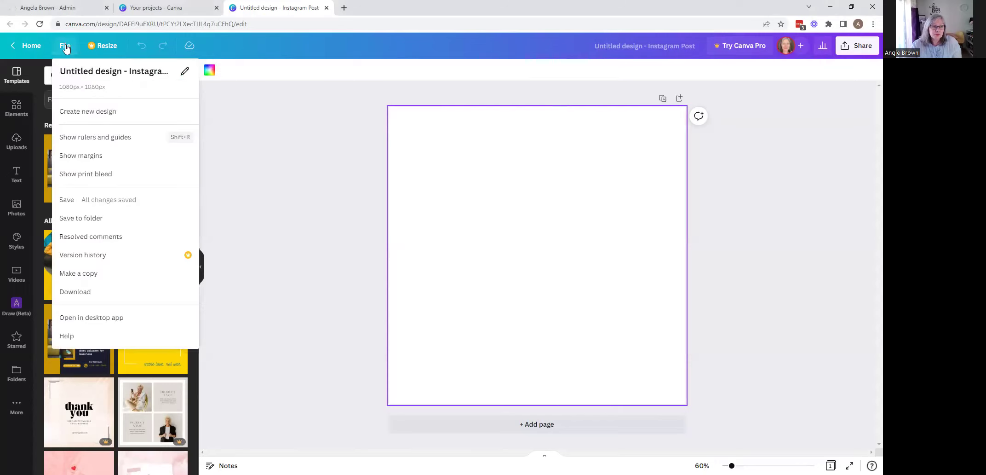
{"action": "left_click", "coordinate": [81, 158]}
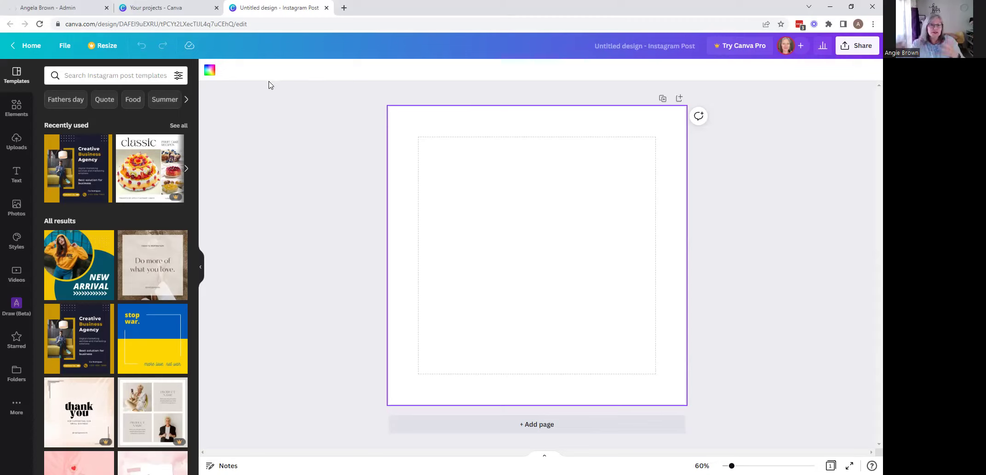
{"action": "left_click", "coordinate": [62, 46]}
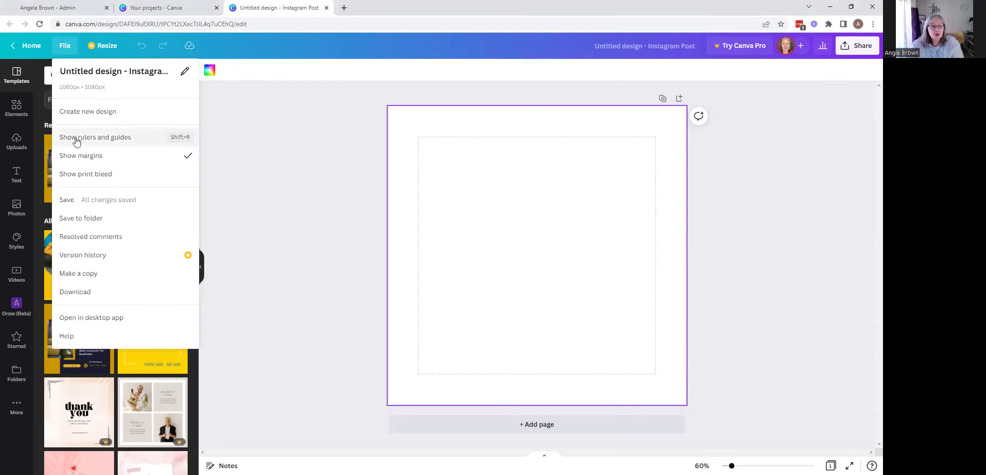
{"action": "left_click", "coordinate": [98, 138]}
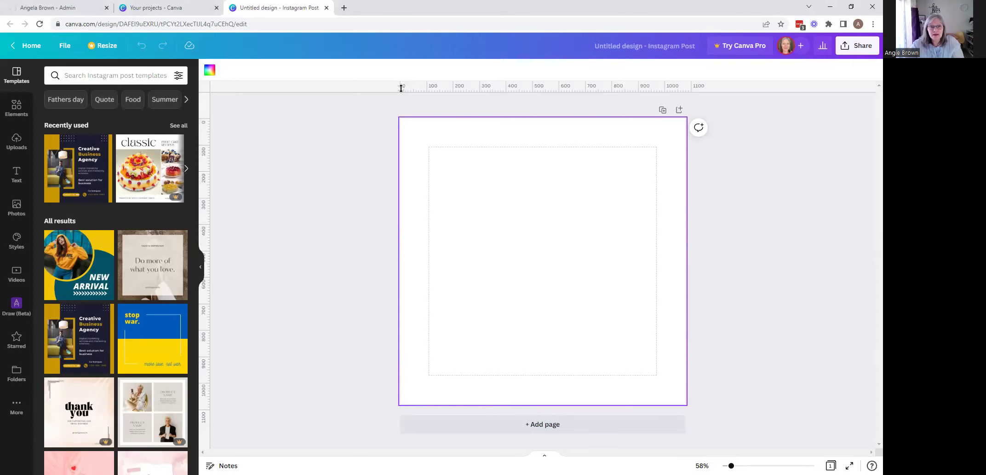
Place one horizontal guide slightly below mid-page and three vertical guides at about 200, 510 and 900 px.
{"action": "left_click_drag", "start_coordinate": [402, 88], "coordinate": [412, 196]}
{"action": "left_click_drag", "start_coordinate": [208, 254], "coordinate": [455, 252]}
{"action": "left_click_drag", "start_coordinate": [455, 151], "coordinate": [454, 152]}
{"action": "left_click_drag", "start_coordinate": [476, 194], "coordinate": [486, 405]}
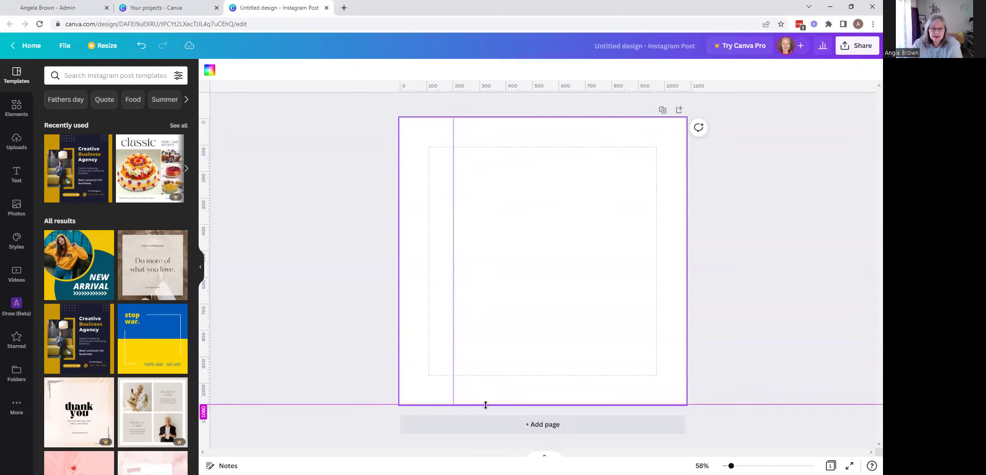
{"action": "left_click_drag", "start_coordinate": [486, 357], "coordinate": [508, 268]}
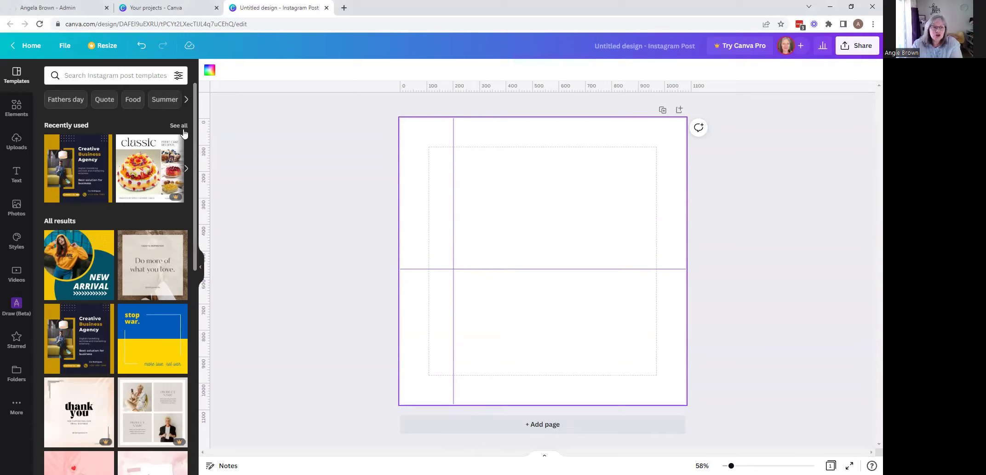
{"action": "left_click_drag", "start_coordinate": [209, 129], "coordinate": [633, 155]}
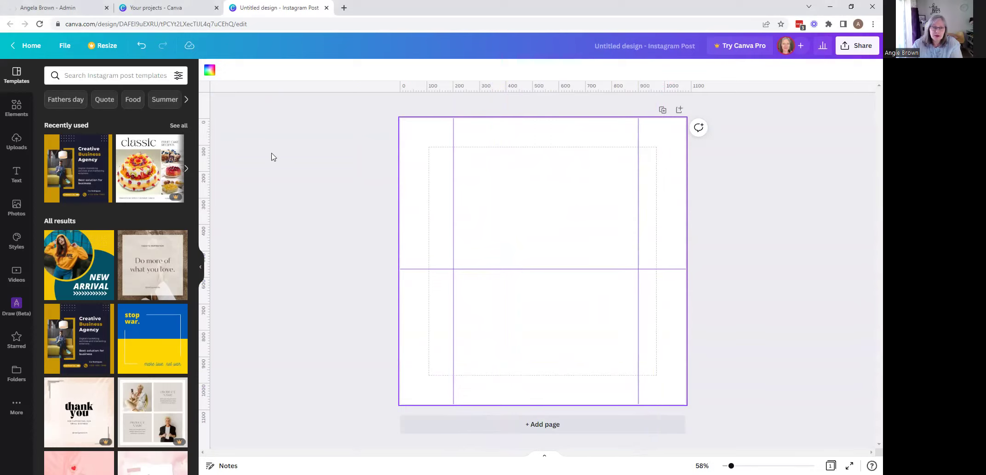
{"action": "left_click_drag", "start_coordinate": [207, 156], "coordinate": [535, 137]}
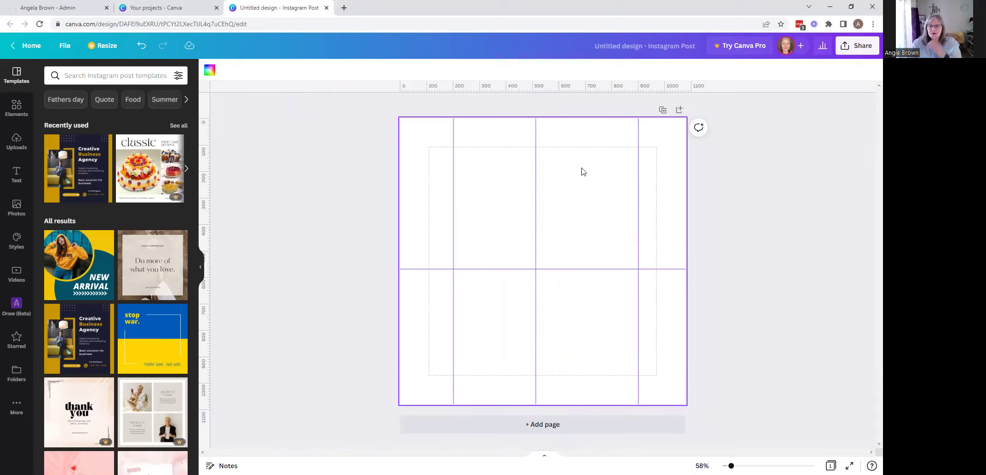
Undo all the guide placements so the page holds no guides.
{"action": "left_click", "coordinate": [142, 48]}
{"action": "left_click", "coordinate": [142, 47]}
{"action": "left_click", "coordinate": [143, 48]}
{"action": "left_click", "coordinate": [142, 47]}
{"action": "left_click", "coordinate": [142, 48]}
{"action": "left_click", "coordinate": [142, 47]}
{"action": "left_click", "coordinate": [142, 48]}
{"action": "left_click", "coordinate": [142, 48]}
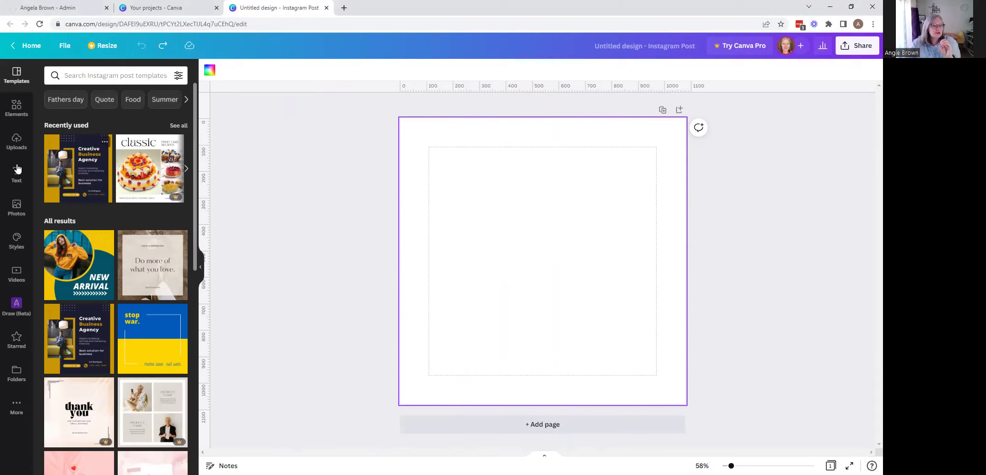
Add the recently used white office photo to the page and crop its left side to keep the desk area.
{"action": "left_click", "coordinate": [16, 204]}
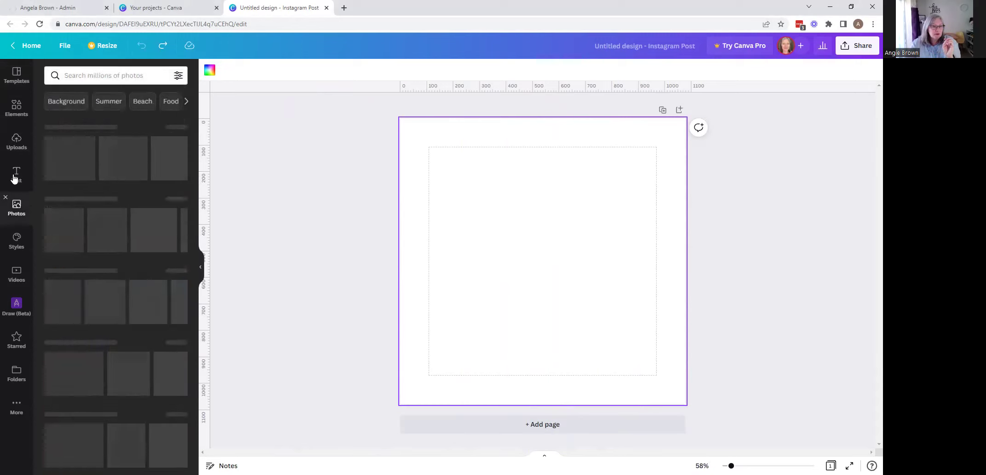
{"action": "left_click", "coordinate": [82, 161]}
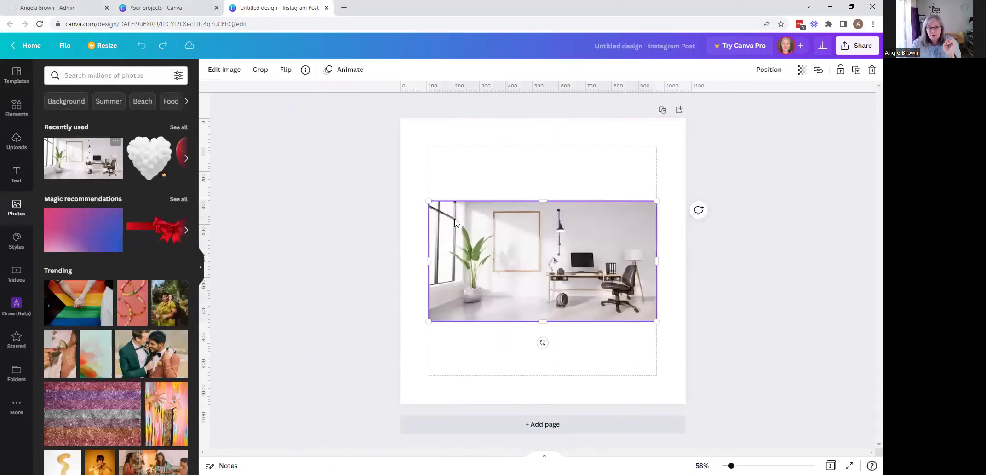
{"action": "left_click_drag", "start_coordinate": [448, 259], "coordinate": [519, 259]}
{"action": "mouse_move", "coordinate": [652, 257]}
{"action": "left_mouse_down"}
{"action": "mouse_move", "coordinate": [630, 260]}
{"action": "mouse_move", "coordinate": [653, 260]}
{"action": "left_mouse_up"}
{"action": "left_click_drag", "start_coordinate": [517, 261], "coordinate": [546, 260]}
Centre the cropped photo horizontally and vertically on the page and check its page alignment options.
{"action": "left_click_drag", "start_coordinate": [601, 245], "coordinate": [557, 240]}
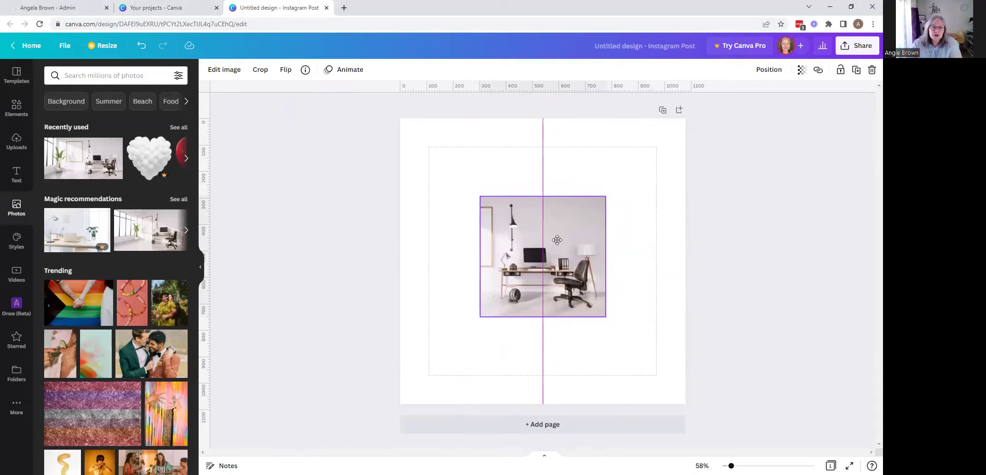
{"action": "mouse_move", "coordinate": [557, 240]}
{"action": "left_mouse_down"}
{"action": "mouse_move", "coordinate": [556, 190]}
{"action": "mouse_move", "coordinate": [508, 188]}
{"action": "mouse_move", "coordinate": [562, 190]}
{"action": "mouse_move", "coordinate": [559, 246]}
{"action": "left_mouse_up"}
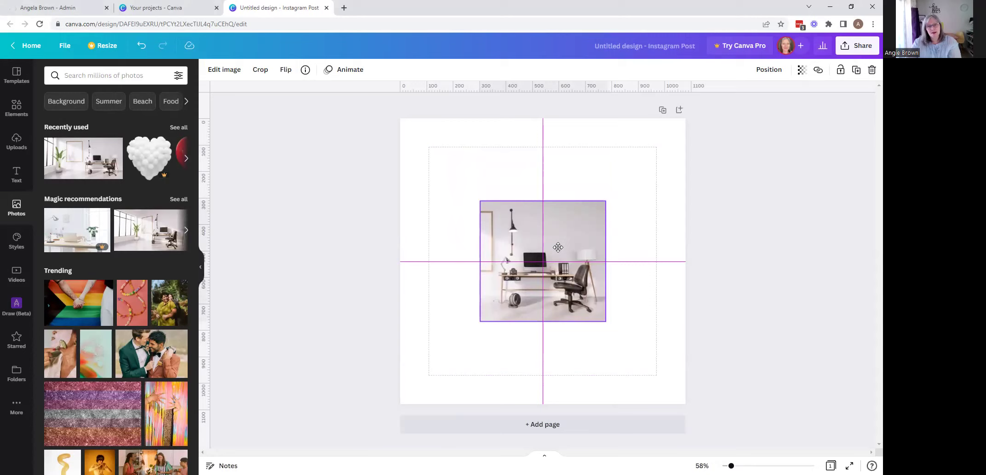
{"action": "left_click_drag", "start_coordinate": [558, 247], "coordinate": [572, 244]}
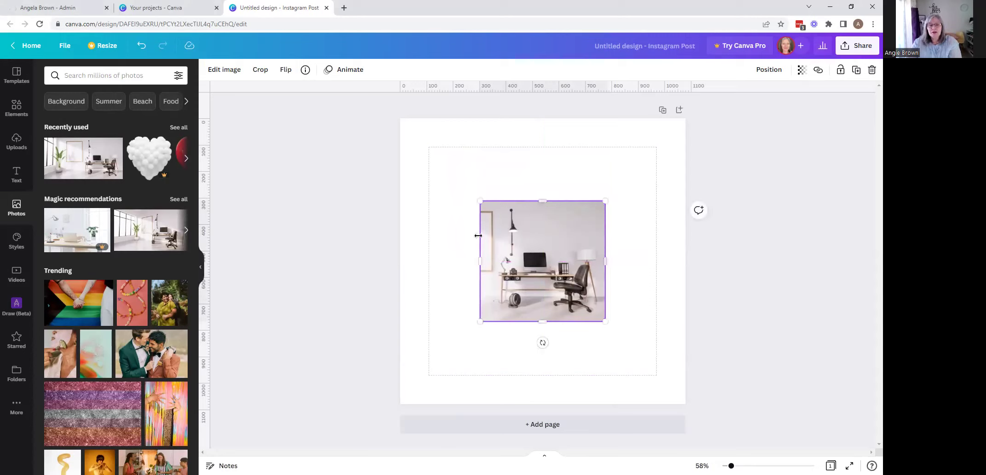
{"action": "left_click", "coordinate": [768, 70]}
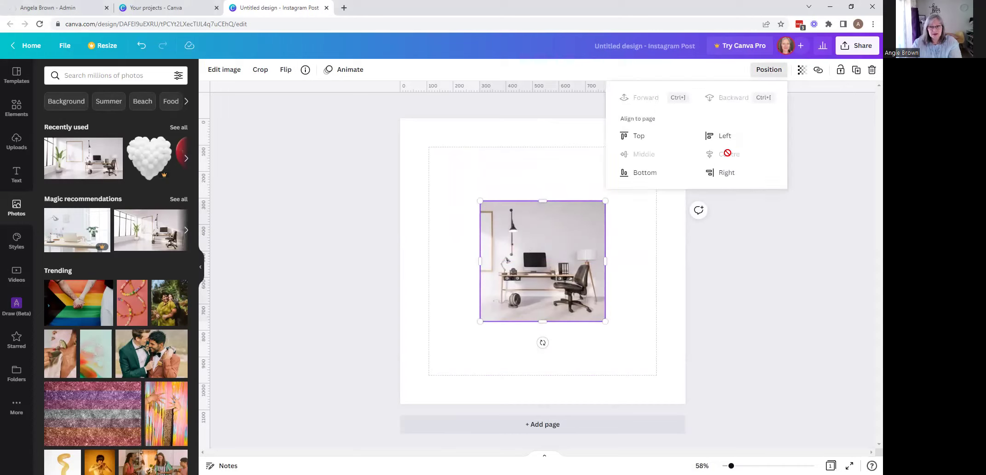
{"action": "left_click", "coordinate": [455, 230]}
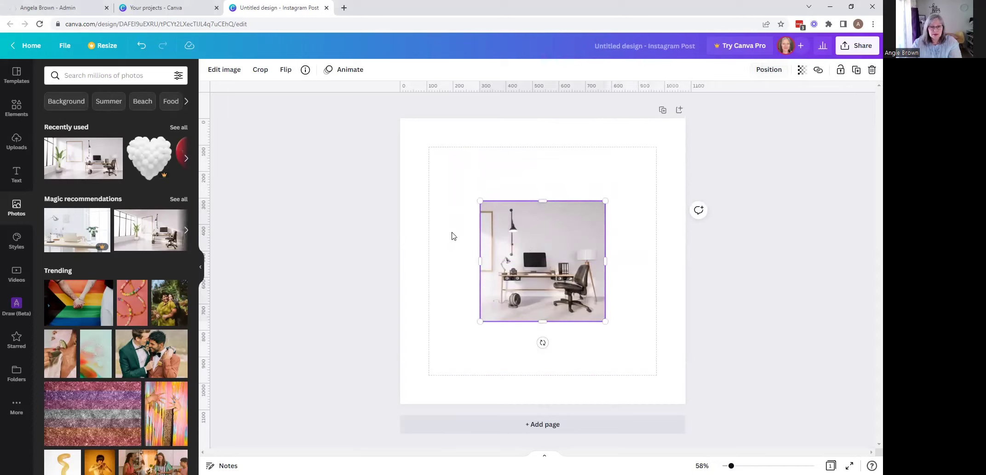
{"action": "left_click", "coordinate": [473, 209]}
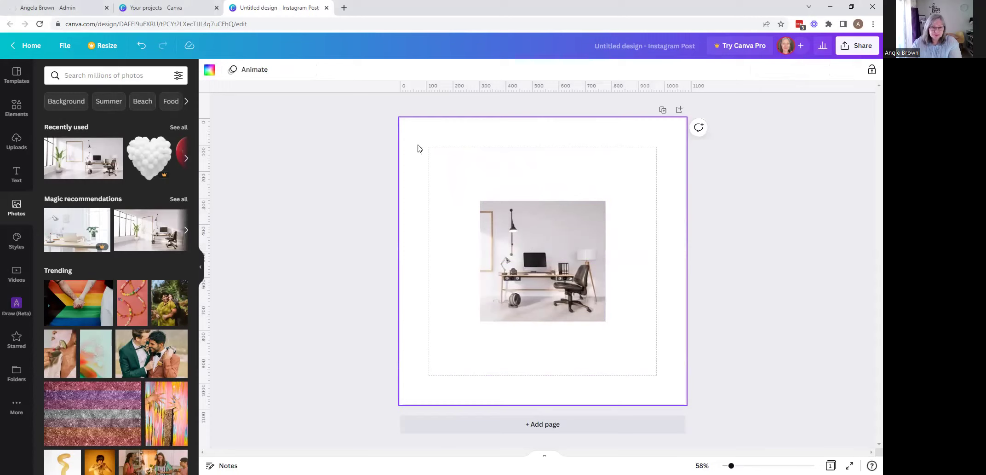
Add vertical guides at about 187 px and 900 px, and snap the photo's left edge to the first one.
{"action": "left_click_drag", "start_coordinate": [241, 222], "coordinate": [450, 224]}
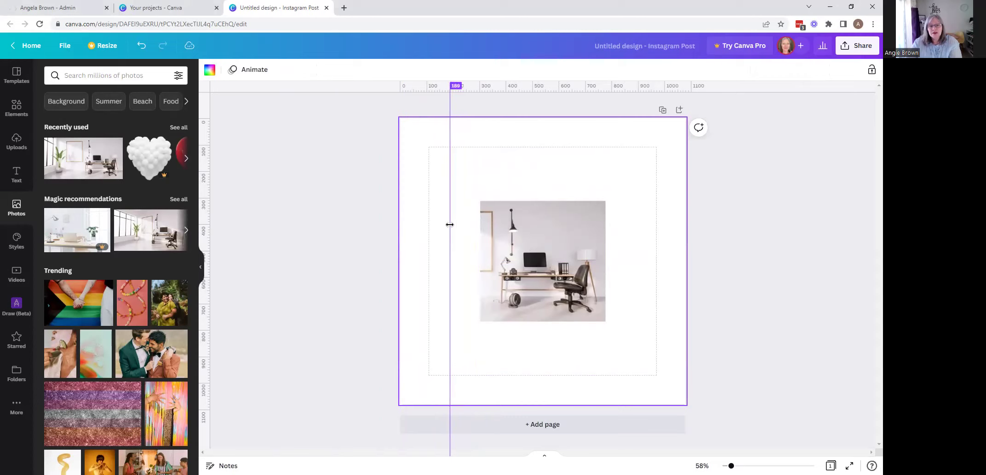
{"action": "left_click_drag", "start_coordinate": [554, 231], "coordinate": [525, 238]}
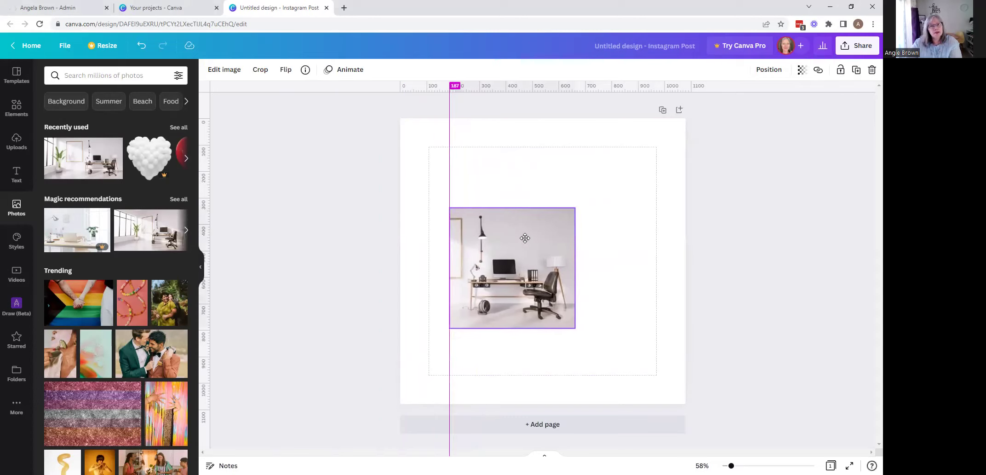
{"action": "left_click_drag", "start_coordinate": [525, 238], "coordinate": [525, 238]}
{"action": "left_click_drag", "start_coordinate": [316, 190], "coordinate": [639, 190]}
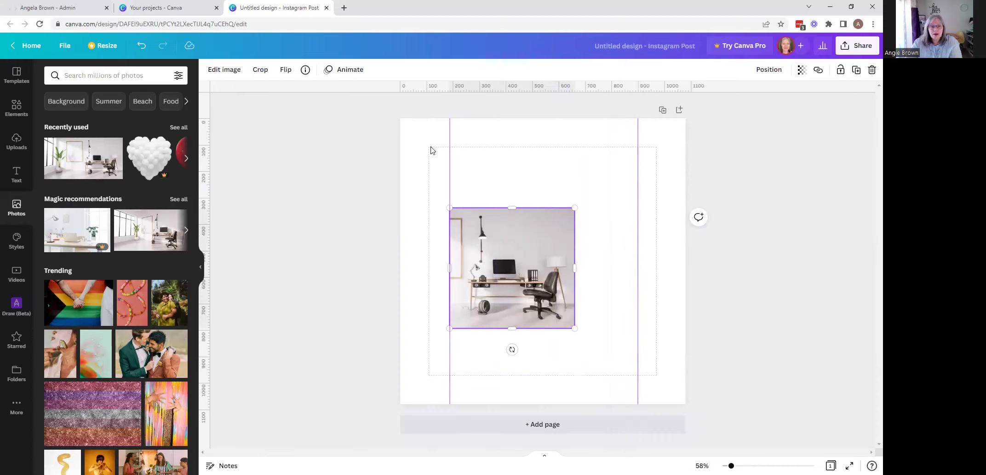
Add a text box and place it directly above the photo with its left edge on the left vertical guide.
{"action": "left_click", "coordinate": [501, 175]}
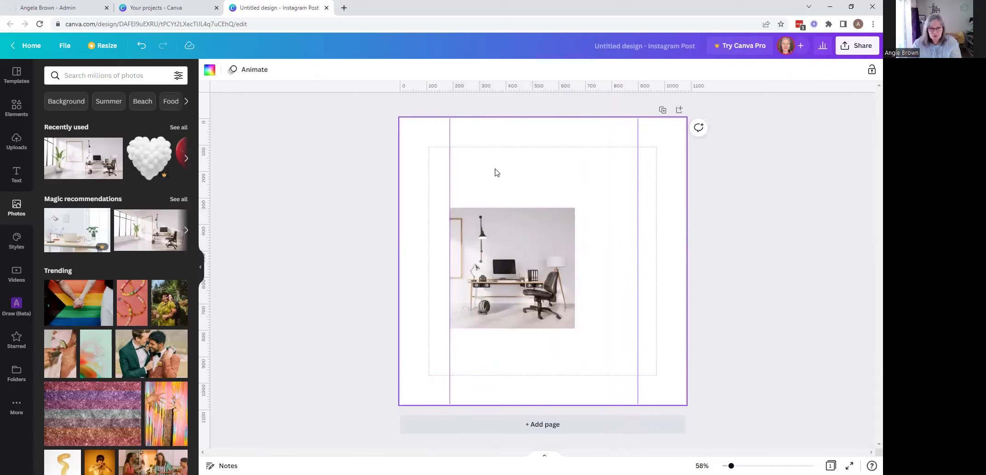
{"action": "key", "text": "t"}
{"action": "left_click_drag", "start_coordinate": [529, 233], "coordinate": [507, 188]}
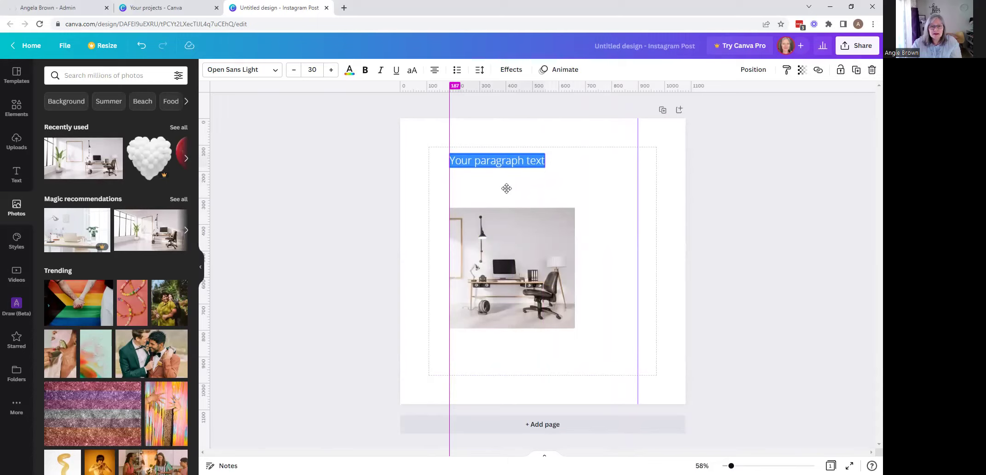
{"action": "left_click_drag", "start_coordinate": [507, 188], "coordinate": [508, 223]}
Add horizontal guides along the bottom and top edges of the photo.
{"action": "left_click", "coordinate": [523, 161]}
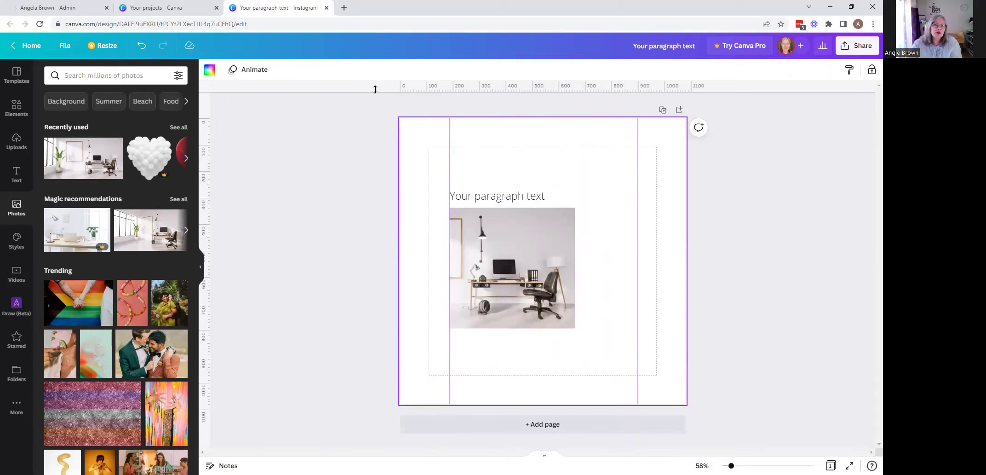
{"action": "left_click_drag", "start_coordinate": [418, 90], "coordinate": [429, 328]}
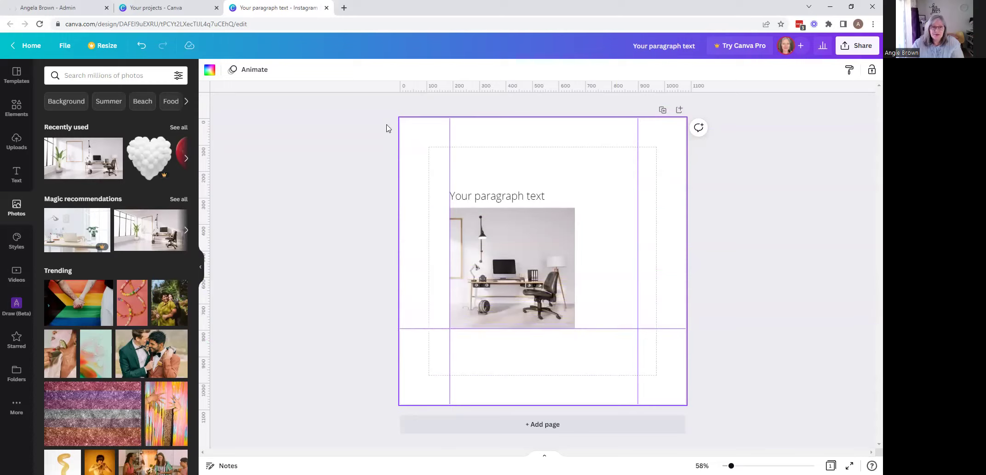
{"action": "left_click_drag", "start_coordinate": [379, 91], "coordinate": [390, 209]}
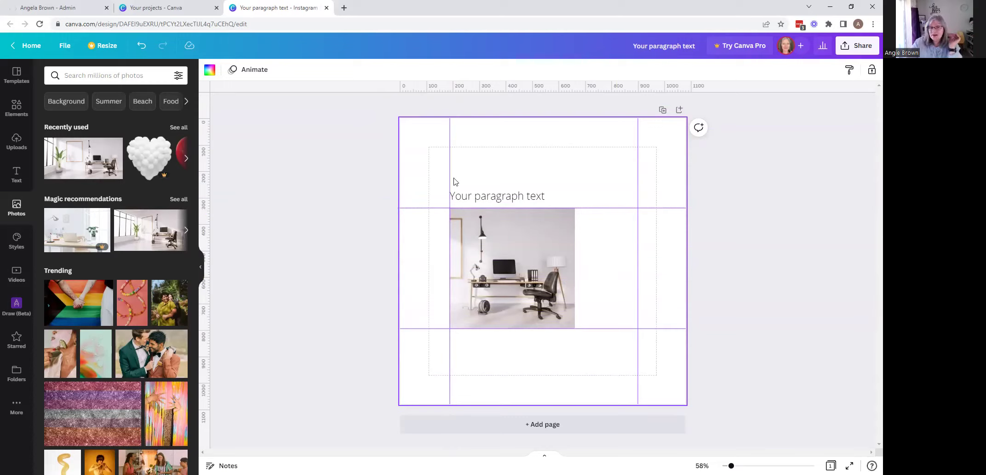
Add a second text box and narrow it to fit between the photo and the right vertical guide, aligned with the photo's top.
{"action": "key", "text": "t"}
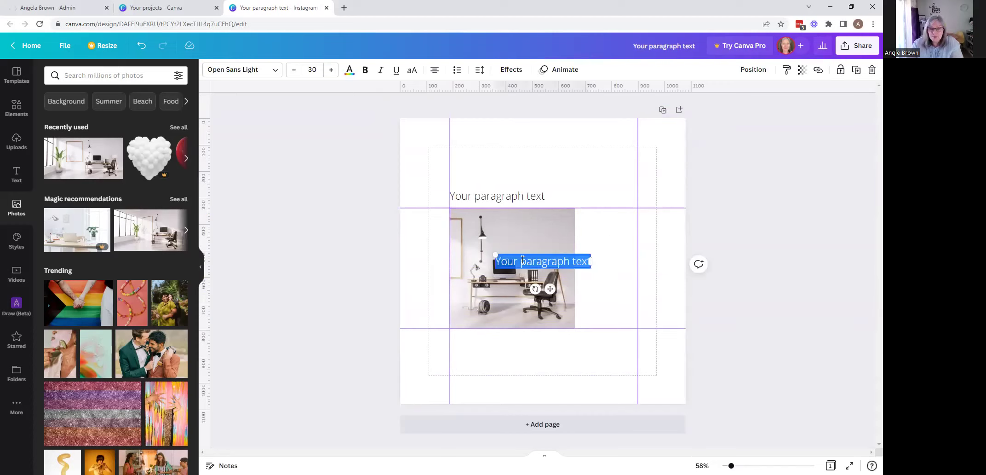
{"action": "left_click_drag", "start_coordinate": [544, 284], "coordinate": [629, 246]}
{"action": "left_click_drag", "start_coordinate": [670, 217], "coordinate": [603, 230]}
{"action": "left_click", "coordinate": [601, 217]}
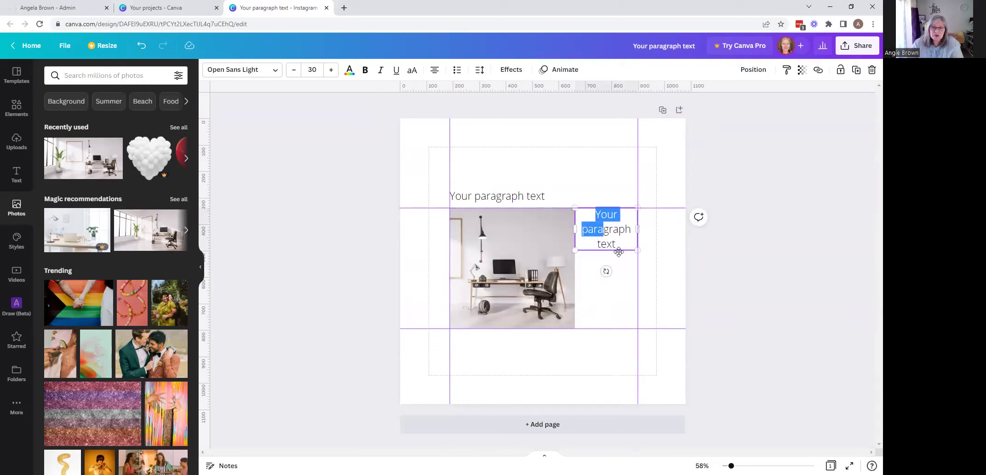
Copy the placeholder text in the box beside the photo and paste it twice at the end to lengthen the paragraph.
{"action": "key", "text": "ctrl+a"}
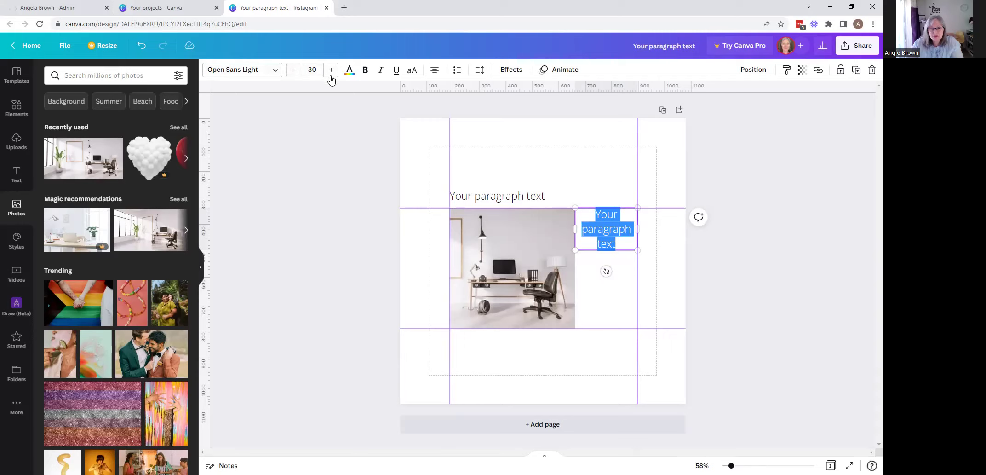
{"action": "left_click", "coordinate": [619, 244]}
{"action": "key", "text": "shift+Left"}
{"action": "left_click", "coordinate": [581, 219], "text": "shift"}
{"action": "key", "text": "ctrl+c"}
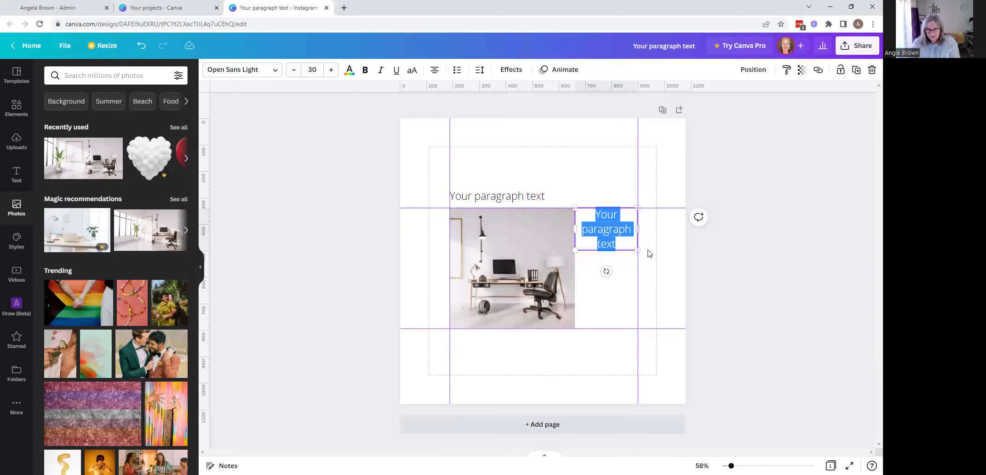
{"action": "left_click", "coordinate": [624, 243]}
{"action": "key", "text": "ctrl+v"}
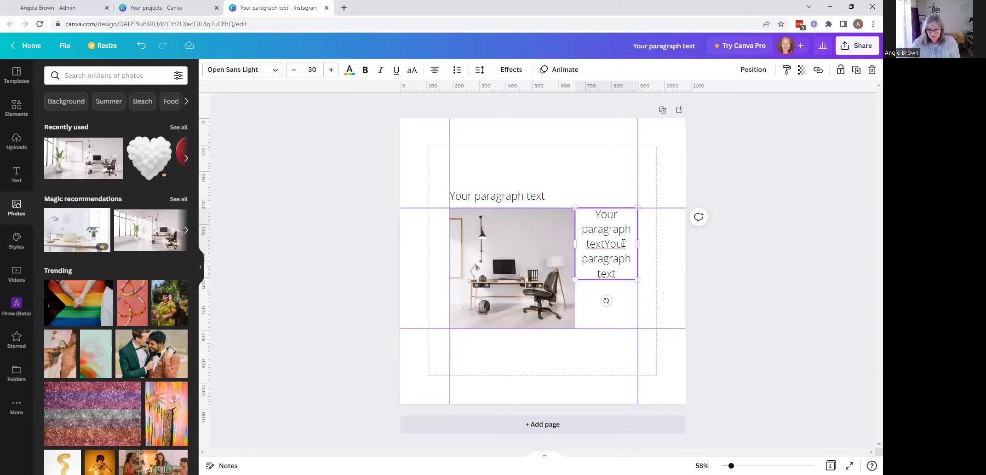
{"action": "key", "text": "ctrl+v"}
{"action": "left_click", "coordinate": [585, 193]}
{"action": "left_click", "coordinate": [617, 266]}
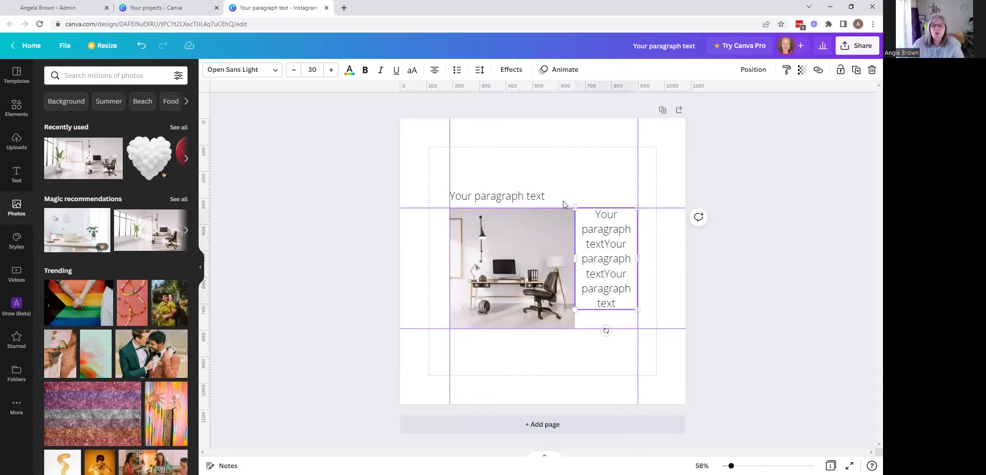
Delete the text box above the photo.
{"action": "left_click", "coordinate": [566, 171]}
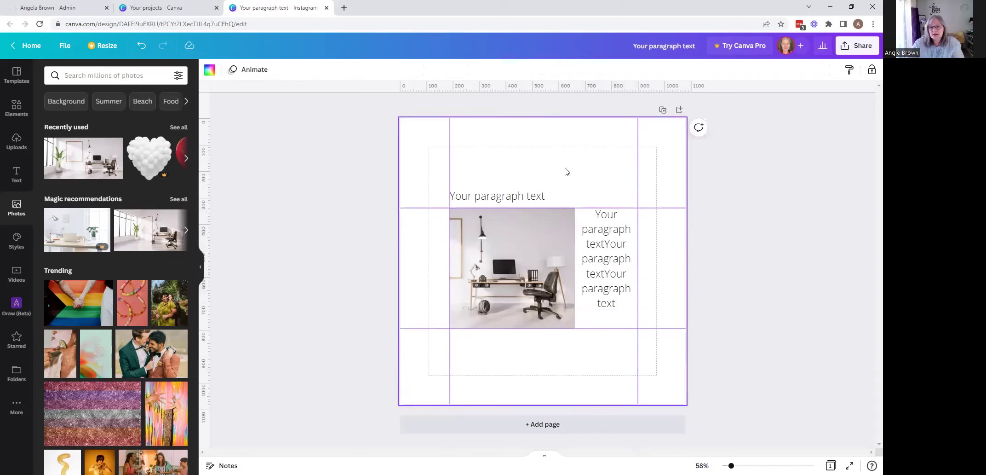
{"action": "left_click", "coordinate": [535, 198]}
{"action": "key", "text": "Delete"}
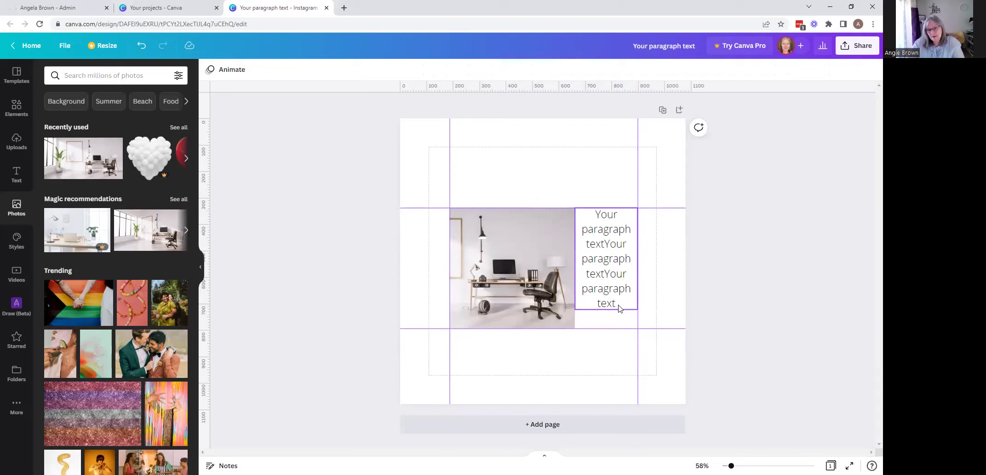
Add a horizontal guide along the top margin line.
{"action": "left_click", "coordinate": [612, 283]}
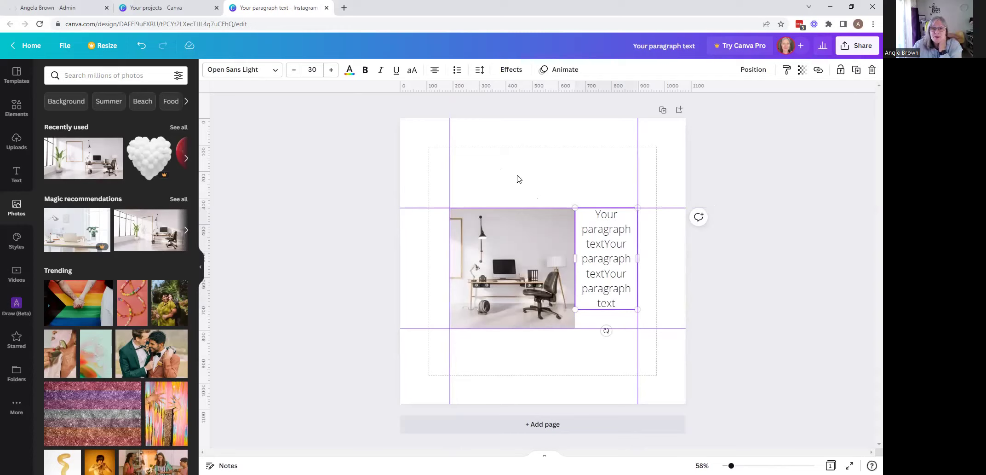
{"action": "left_click", "coordinate": [501, 173]}
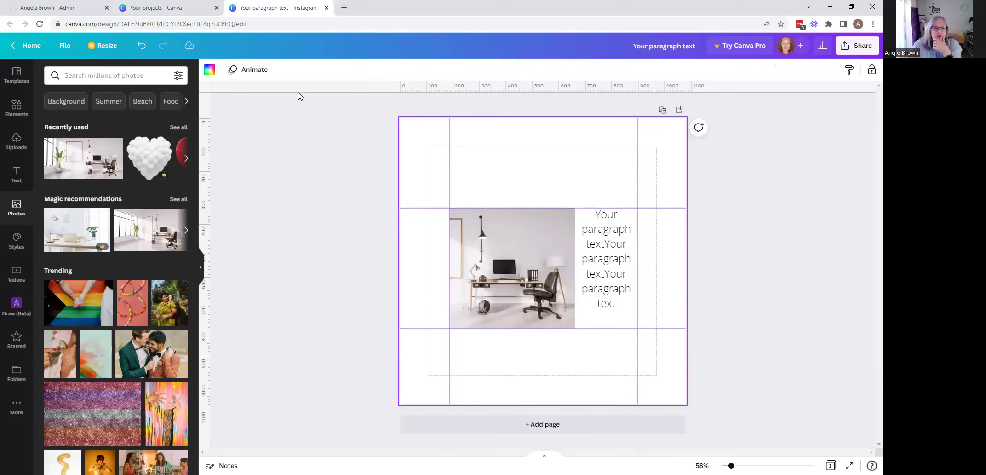
{"action": "left_click_drag", "start_coordinate": [298, 88], "coordinate": [300, 147]}
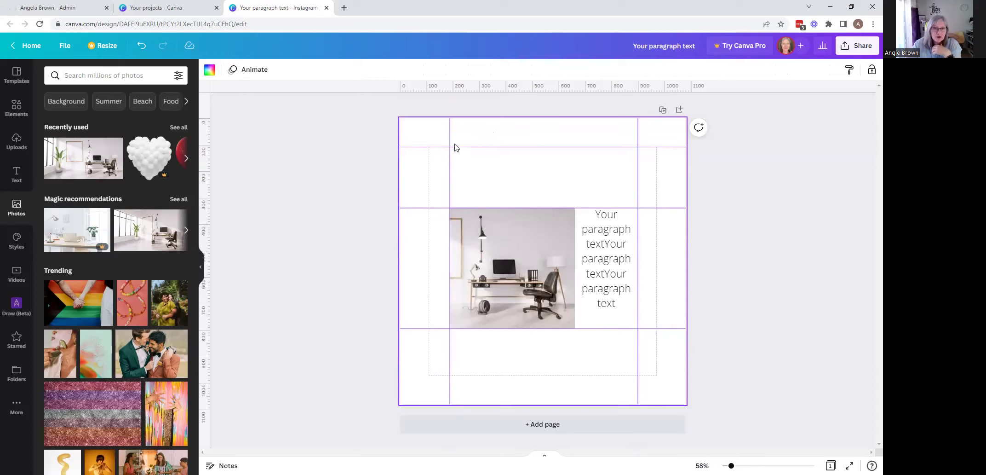
Search photos for "flower", add the sunflower, and shrink it to fit left of the left guide between the two upper horizontal guides.
{"action": "left_click", "coordinate": [99, 76]}
{"action": "type", "text": "flower"}
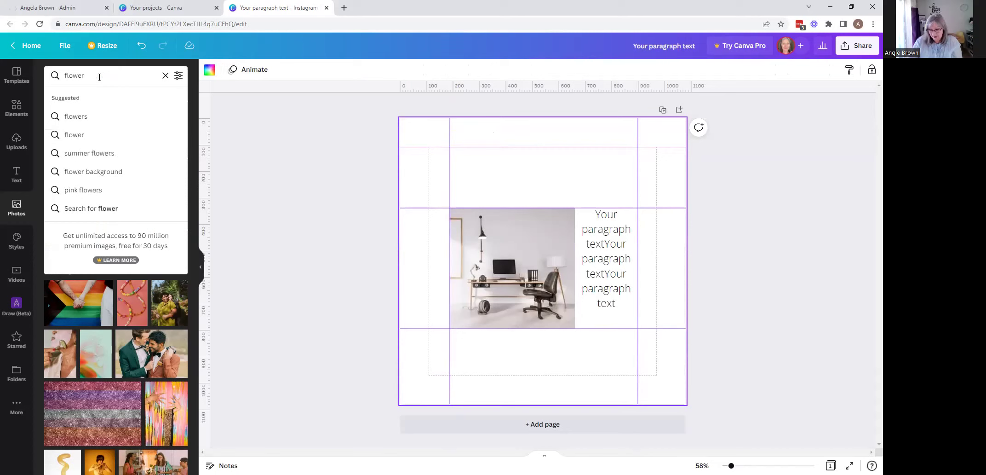
{"action": "key", "text": "Return"}
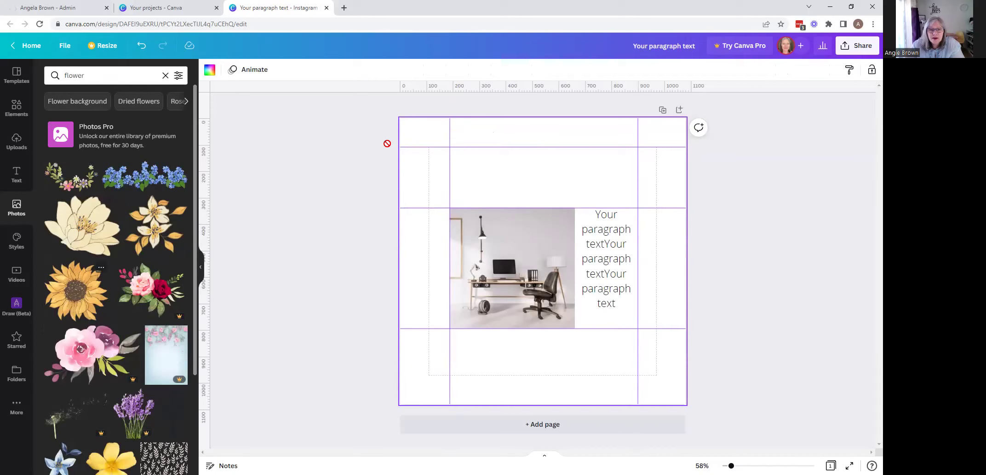
{"action": "left_click", "coordinate": [90, 285]}
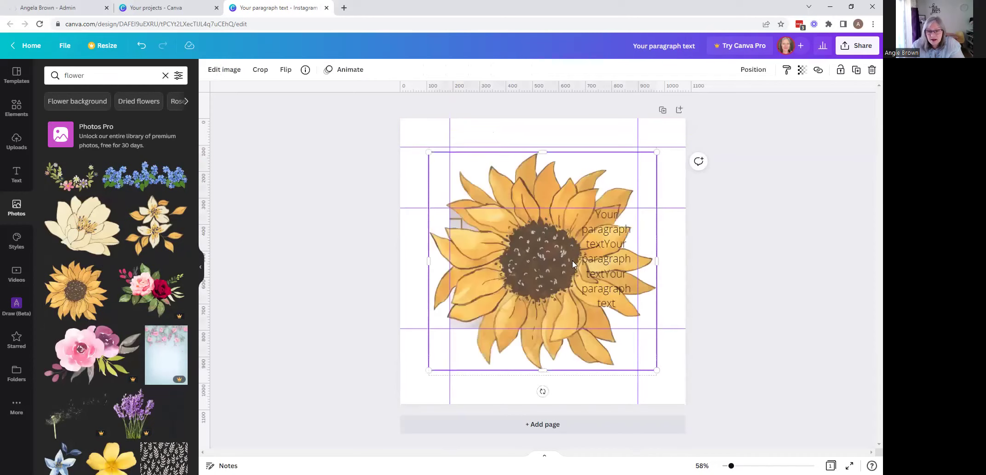
{"action": "left_click_drag", "start_coordinate": [657, 370], "coordinate": [424, 208]}
{"action": "left_click", "coordinate": [482, 172]}
{"action": "left_click", "coordinate": [419, 223]}
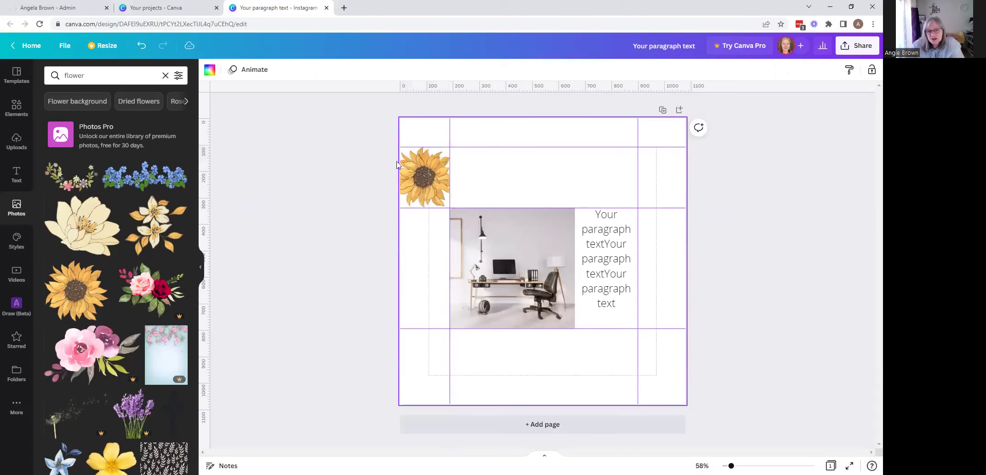